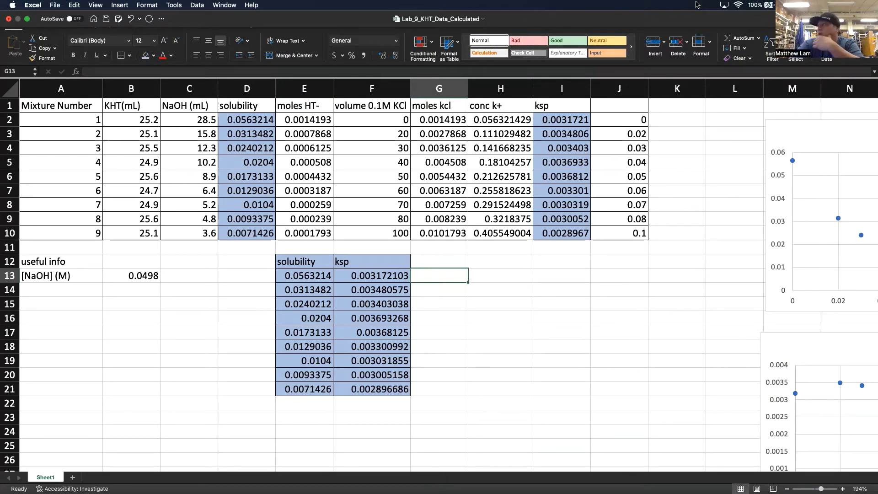
Review the solubility values in D2:D10, the ksp values in I2:I10, and the formula in H6
scroll(484, 148, "up", 5)
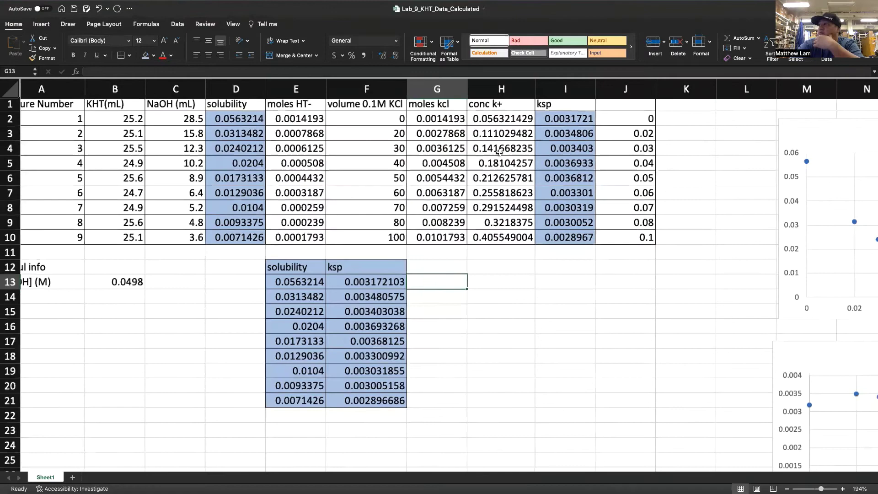
scroll(524, 155, "left", 2)
scroll(524, 155, "up", 1)
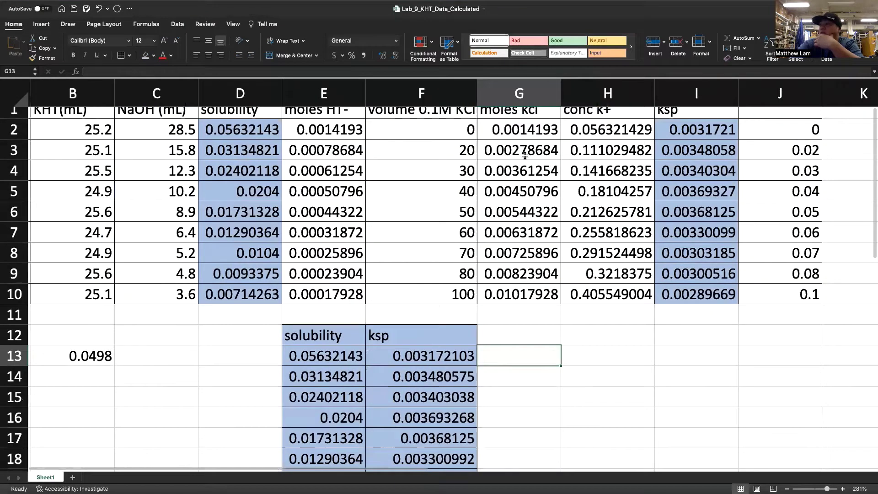
scroll(525, 156, "left", 2)
scroll(485, 187, "down", 2)
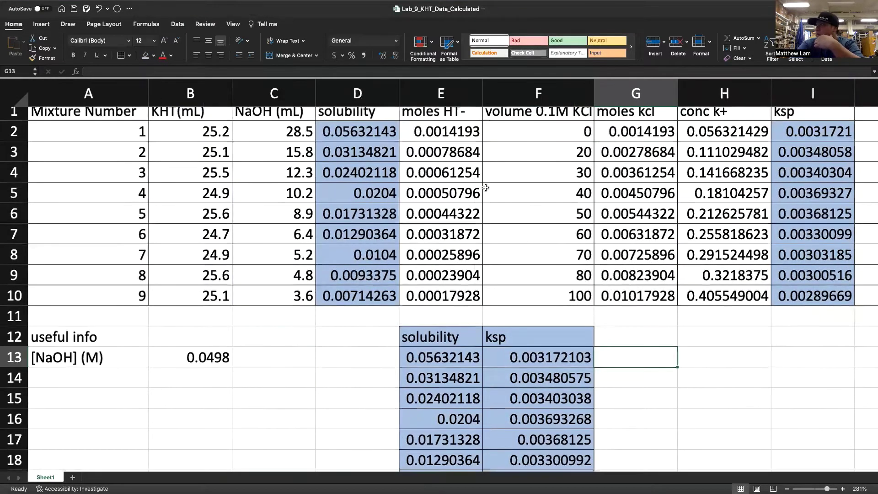
scroll(508, 187, "down", 1)
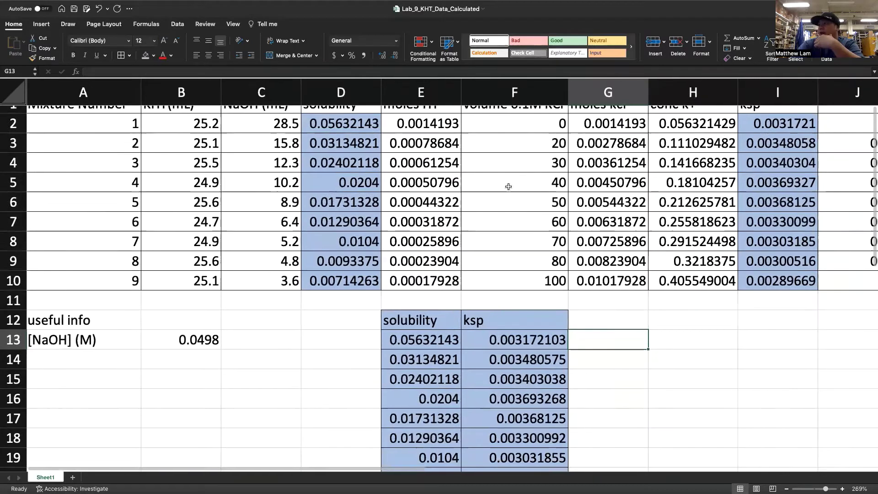
scroll(508, 186, "up", 1)
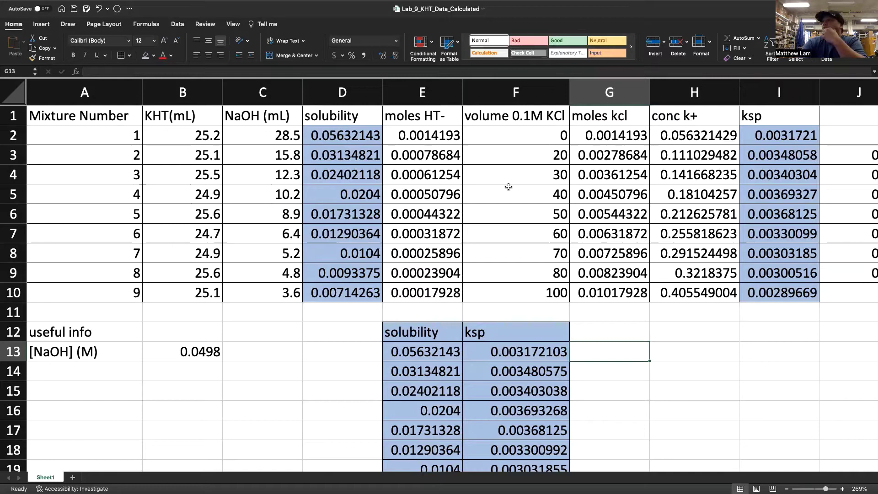
scroll(508, 187, "down", 5)
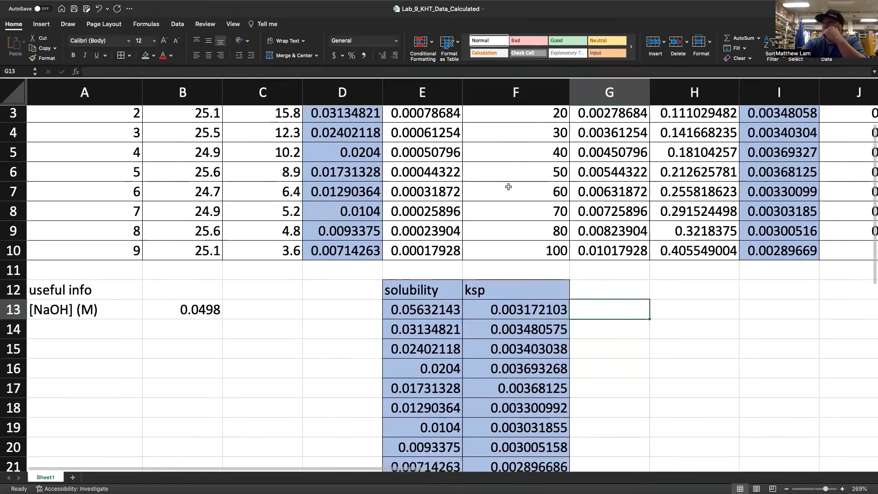
scroll(508, 186, "up", 4)
scroll(507, 186, "up", 1)
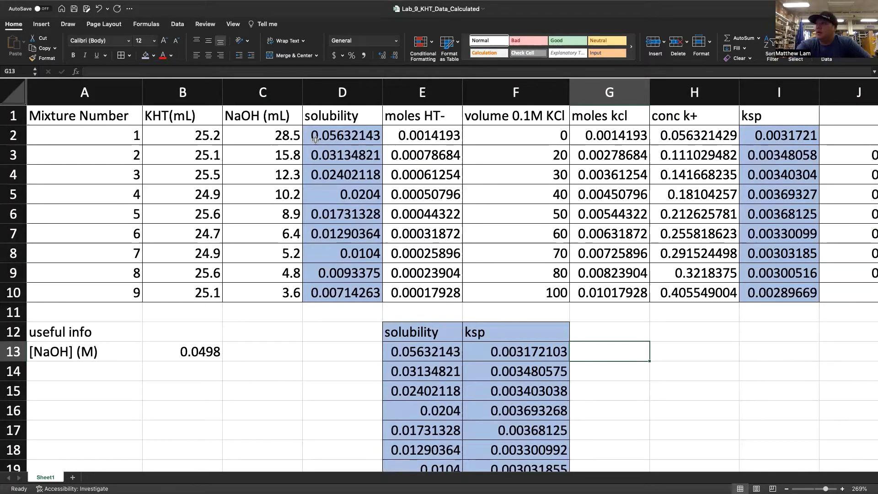
left_click_drag(353, 132, 344, 288)
left_click_drag(779, 135, 766, 293)
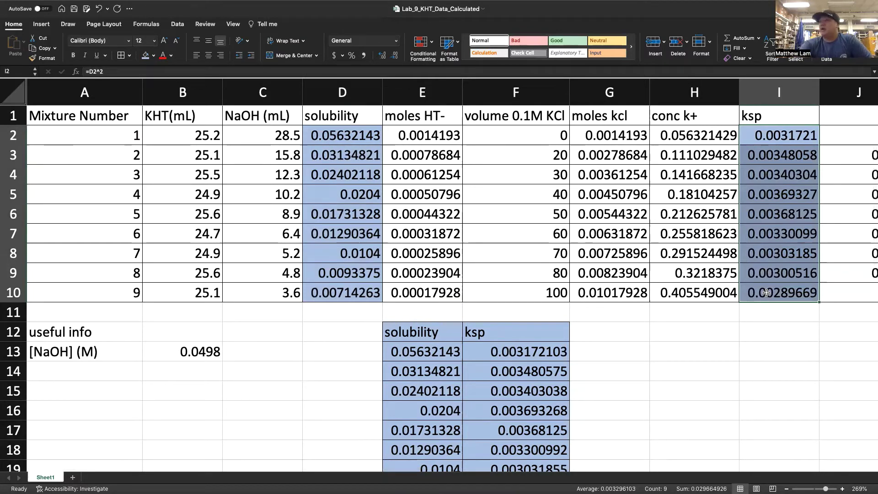
left_click(728, 209)
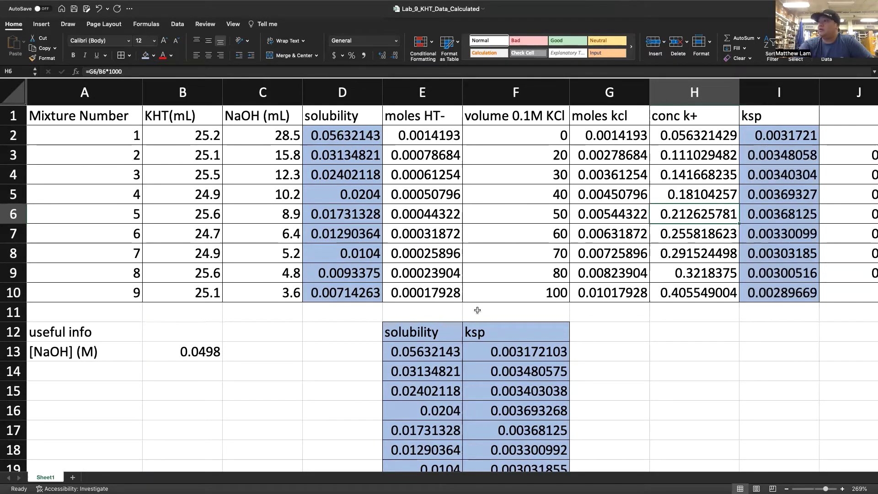
scroll(478, 310, "down", 5)
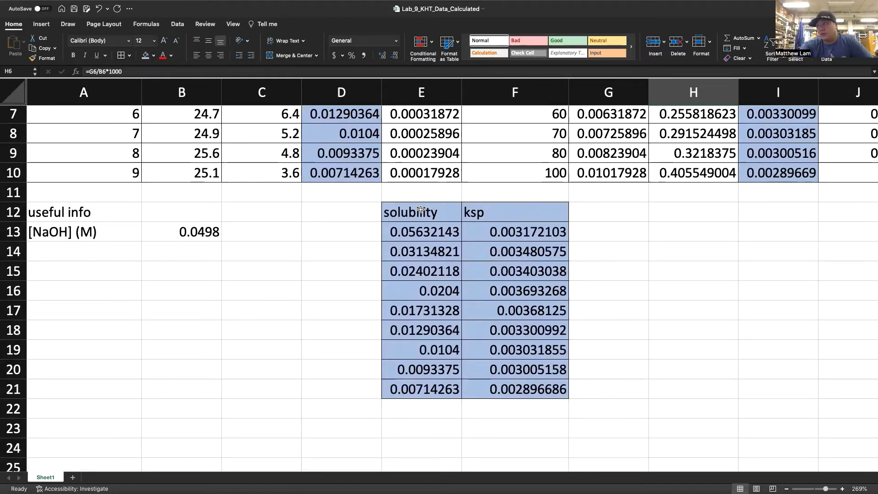
Select the numbers in E13:F21 and insert a plain scatter chart from them
left_click_drag(421, 210, 501, 390)
left_click_drag(437, 237, 522, 389)
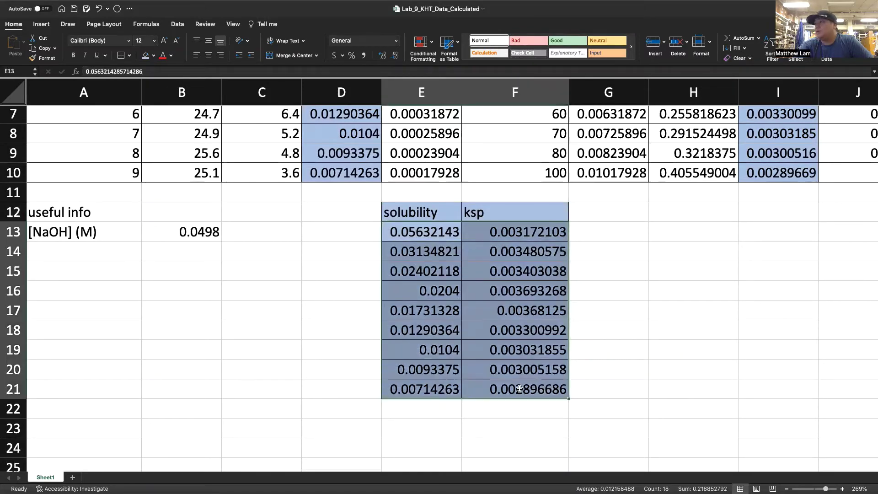
left_click(44, 25)
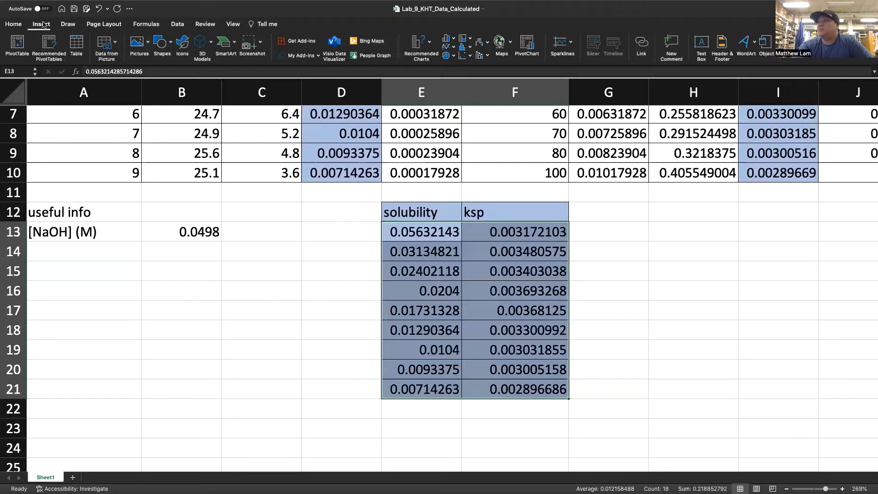
left_click(470, 56)
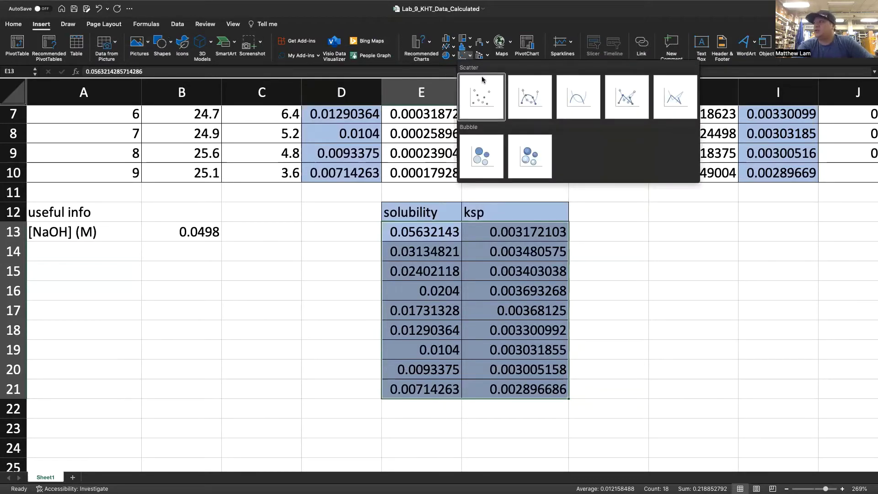
left_click(489, 101)
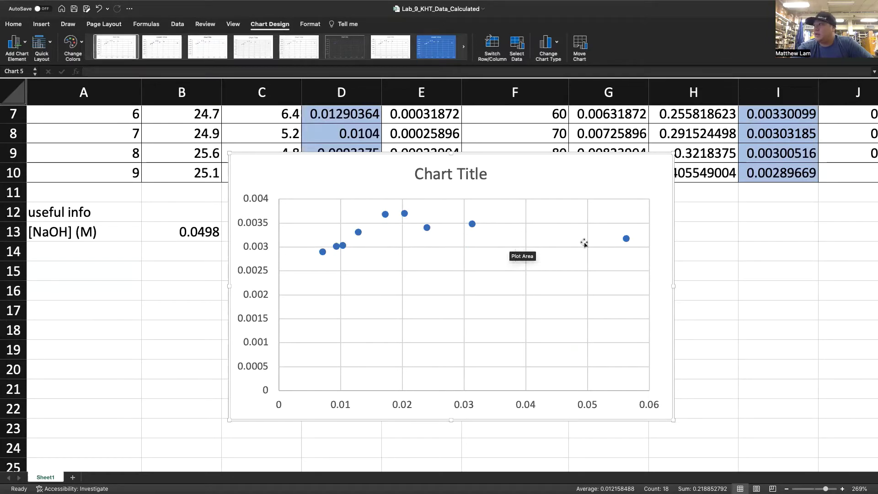
Replace the default chart title placeholder with 'Solubility effects on Ksp'
left_click(469, 175)
double_click(469, 175)
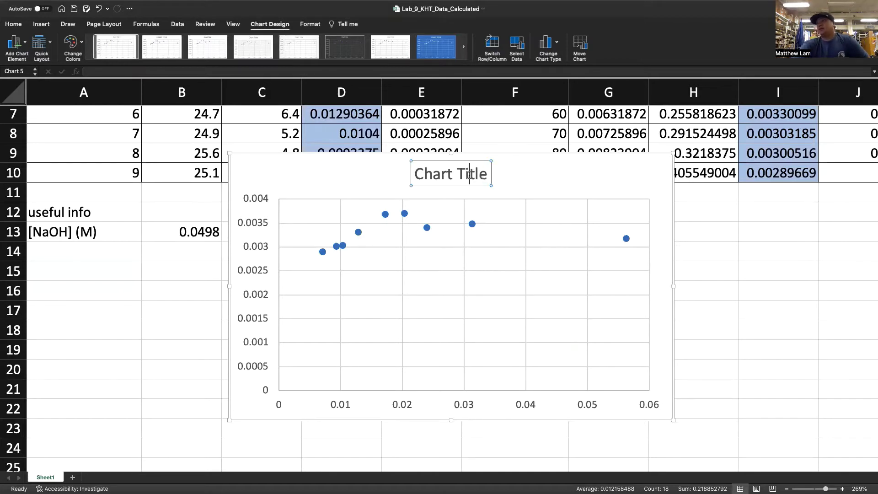
triple_click(469, 175)
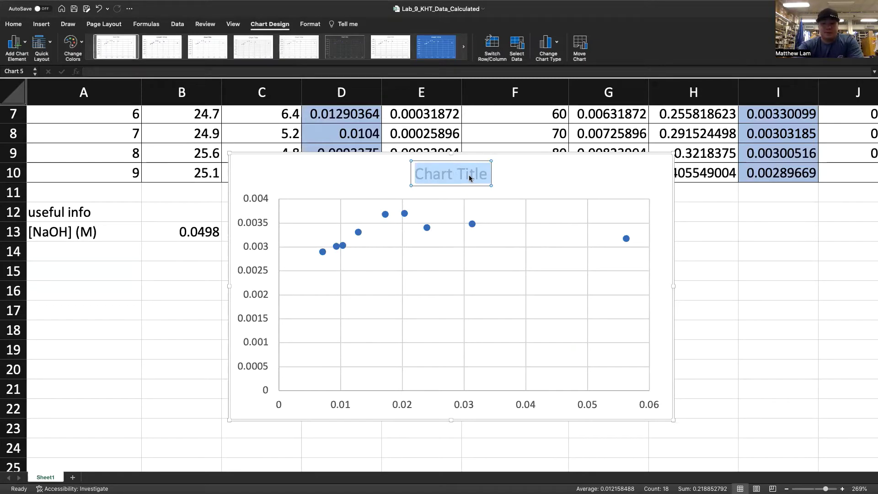
type("Sol")
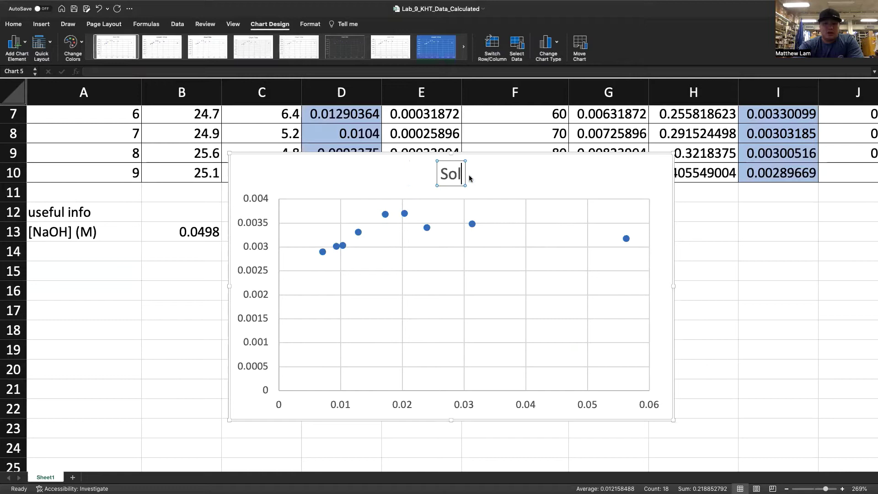
type("ubility")
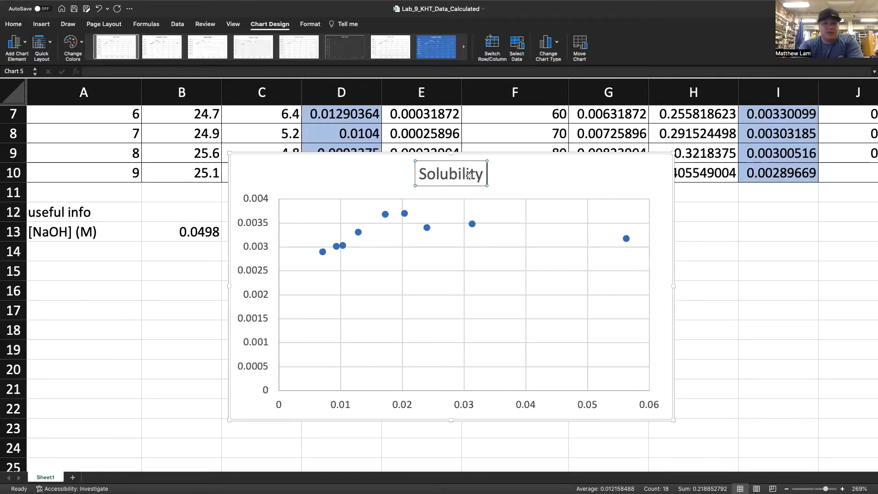
type(" effects o")
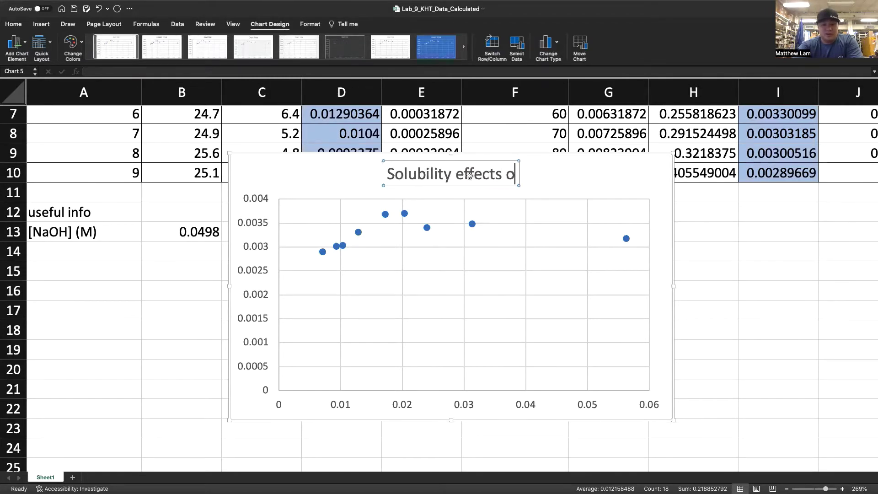
key("BackSpace")
type("on Ksp")
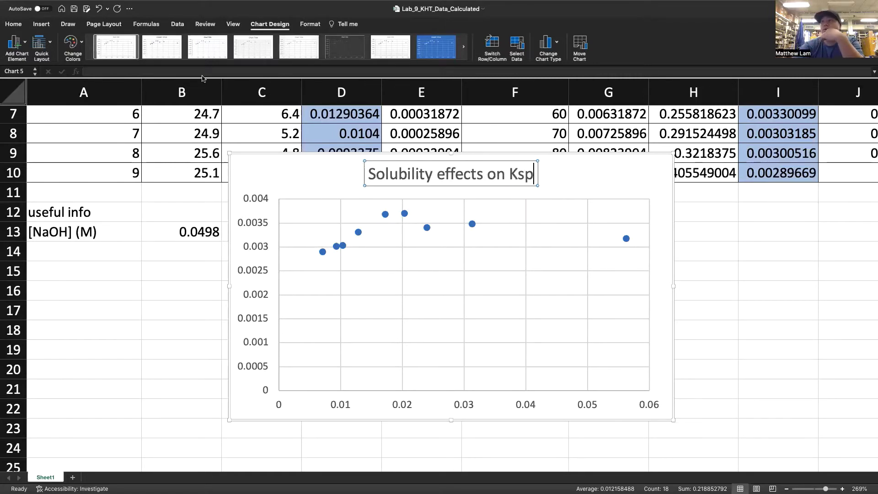
left_click(306, 177)
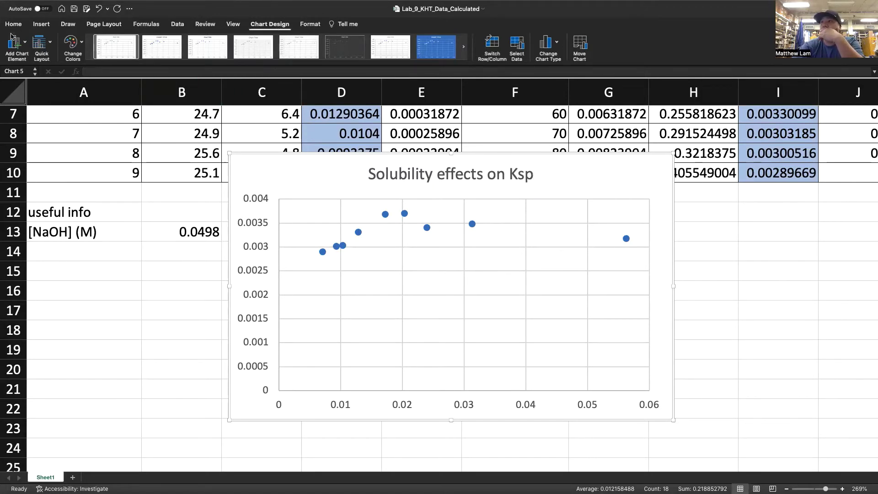
Add a primary vertical axis title to the chart through Add Chart Element > Axis Titles
left_click(277, 25)
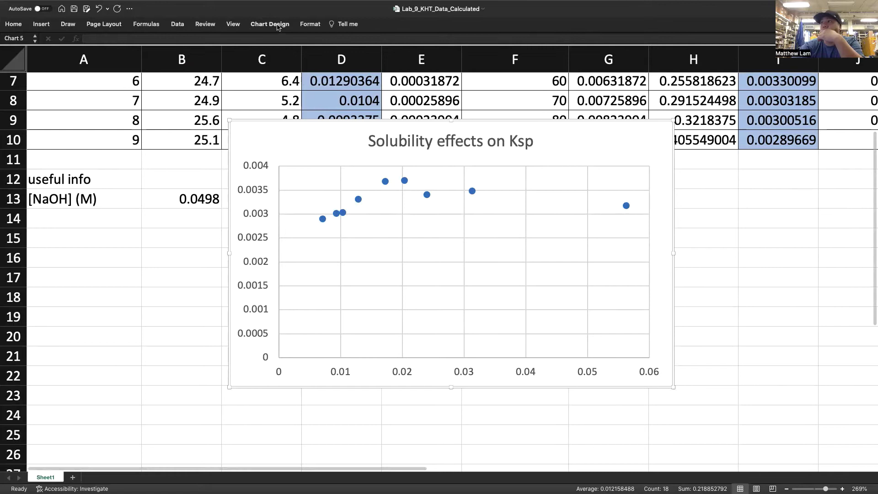
left_click(277, 26)
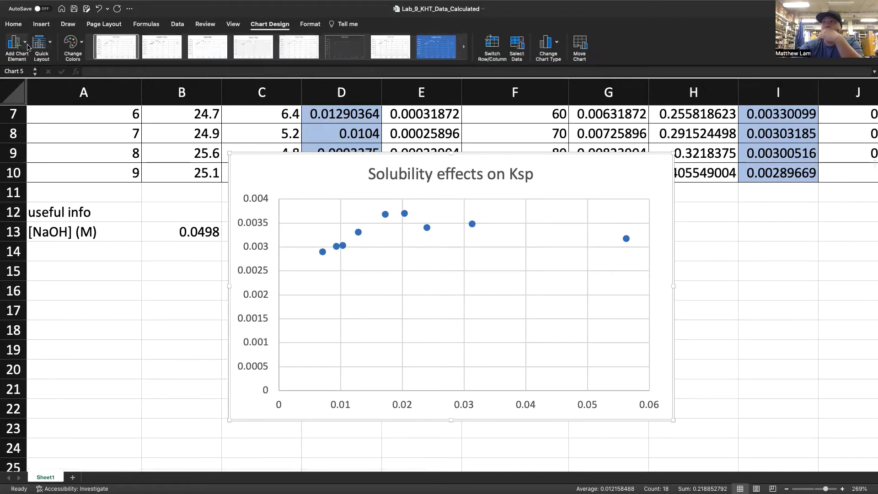
left_click(26, 45)
mouse_move(37, 58)
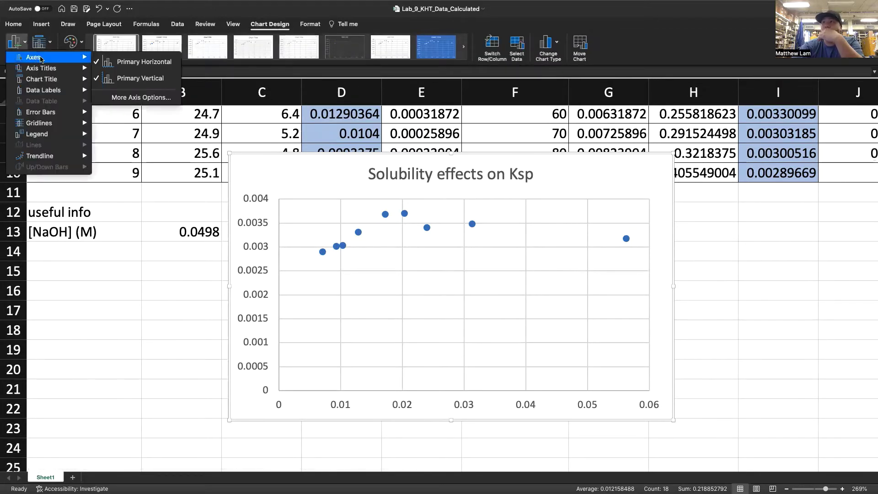
mouse_move(59, 70)
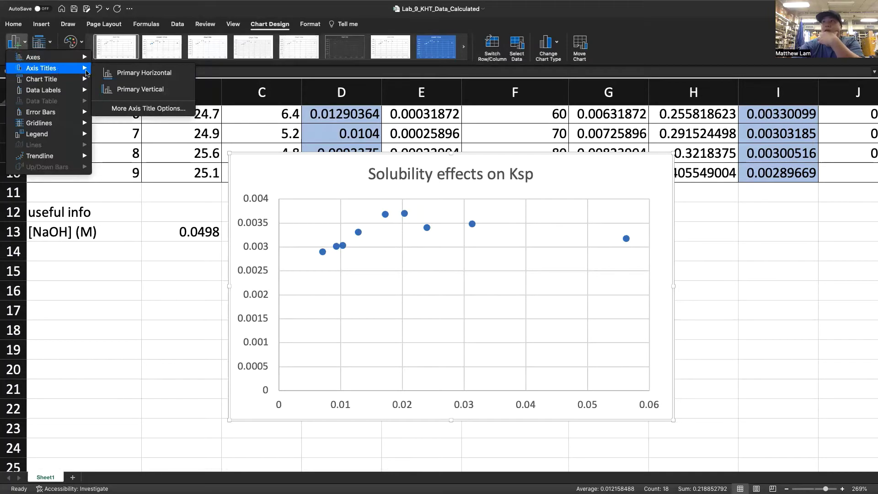
left_click(125, 90)
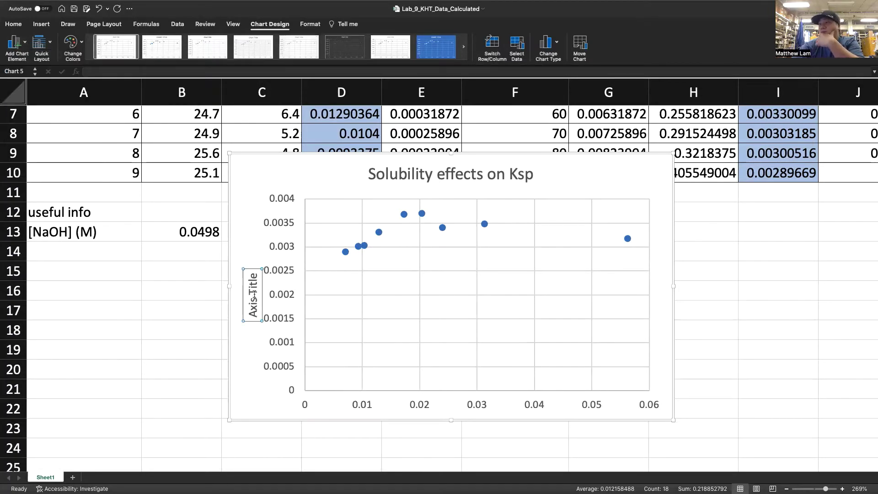
Replace the vertical axis title placeholder with 'Ksp'
triple_click(254, 295)
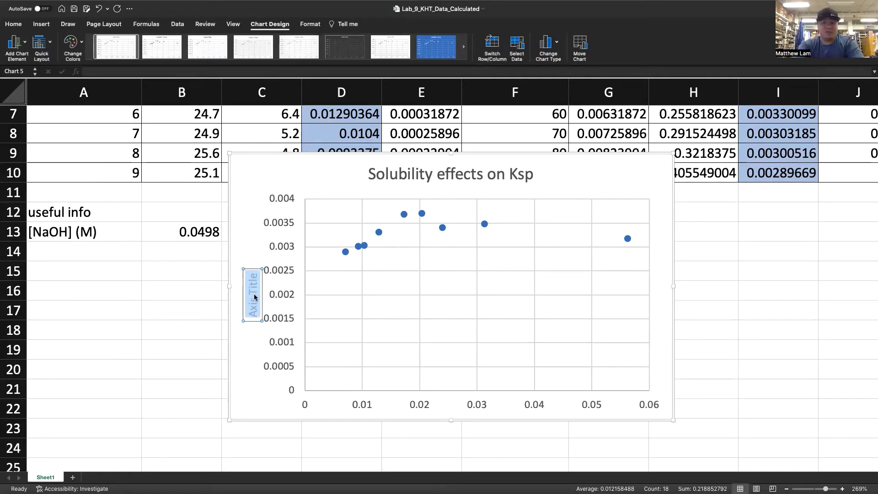
type("Ksp")
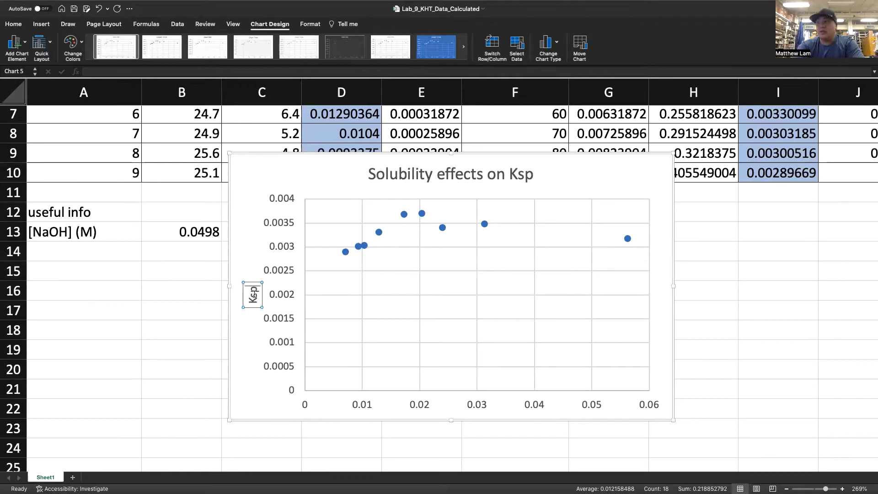
type(" (")
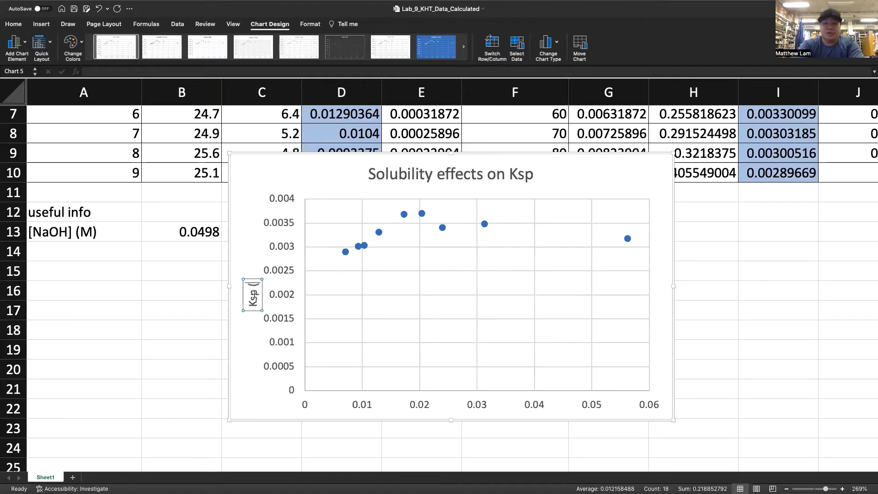
type("units)")
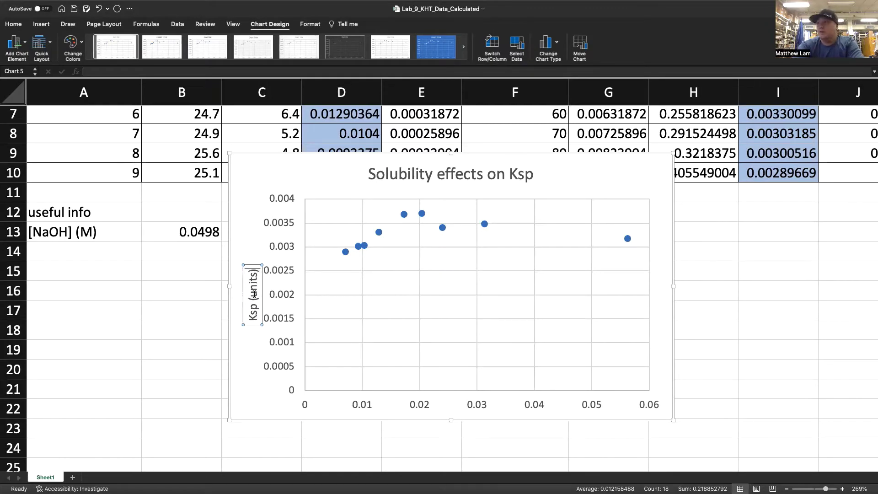
key("BackSpace")
key("BackSpace")
key("BackSpace")
key("BackSpace")
key("BackSpace")
key("BackSpace")
key("BackSpace")
key("BackSpace")
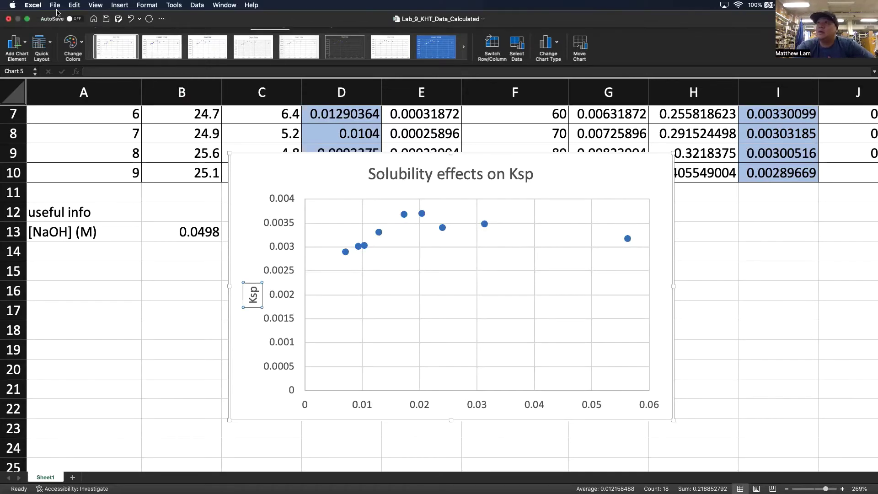
left_click(27, 44)
mouse_move(41, 68)
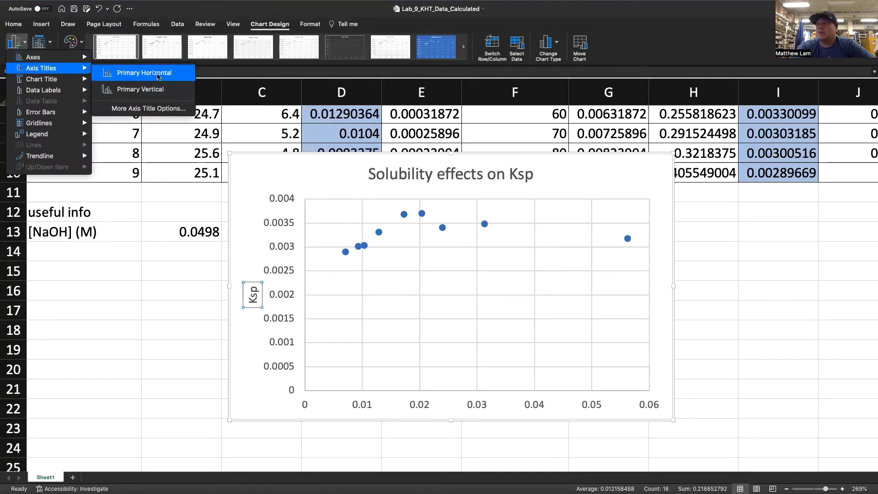
Add a primary horizontal axis title reading 'Solubility of HT-'
left_click(157, 73)
double_click(486, 396)
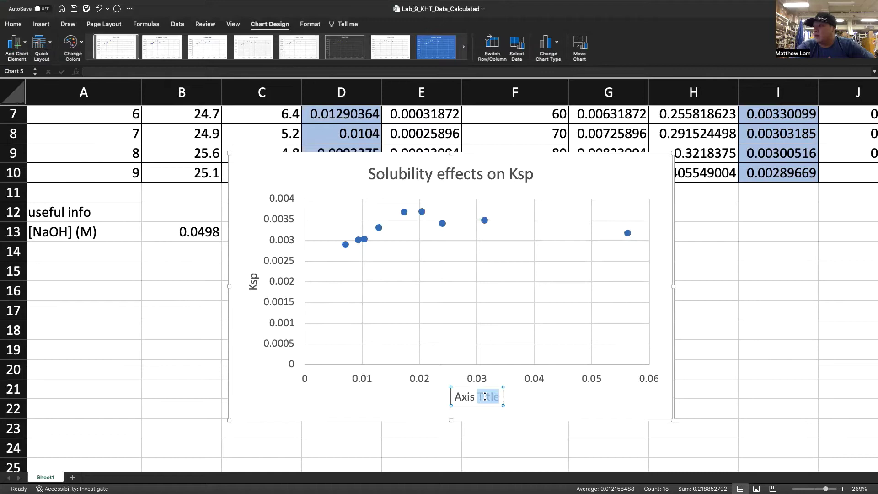
triple_click(486, 397)
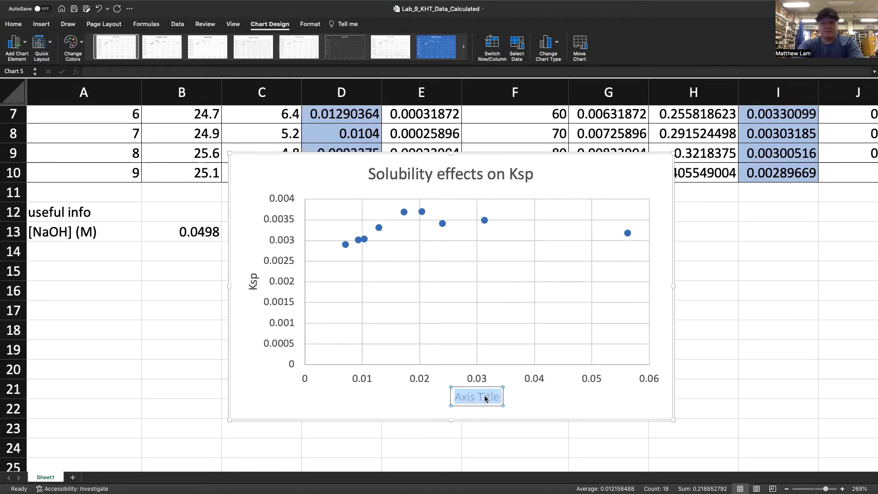
type("So")
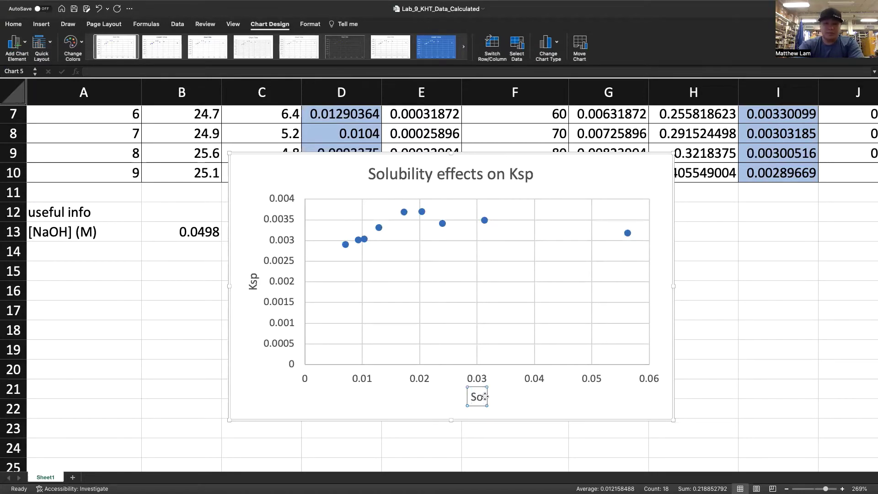
type("lubilit")
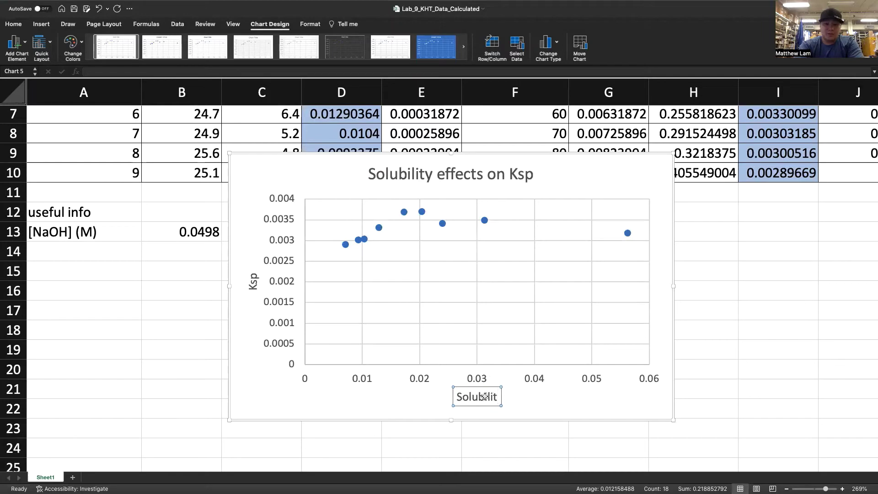
type("y of ")
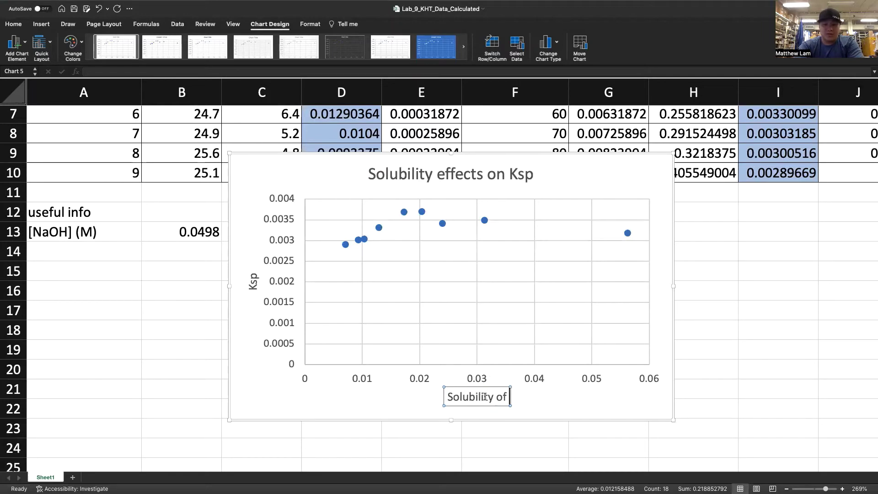
type("HT")
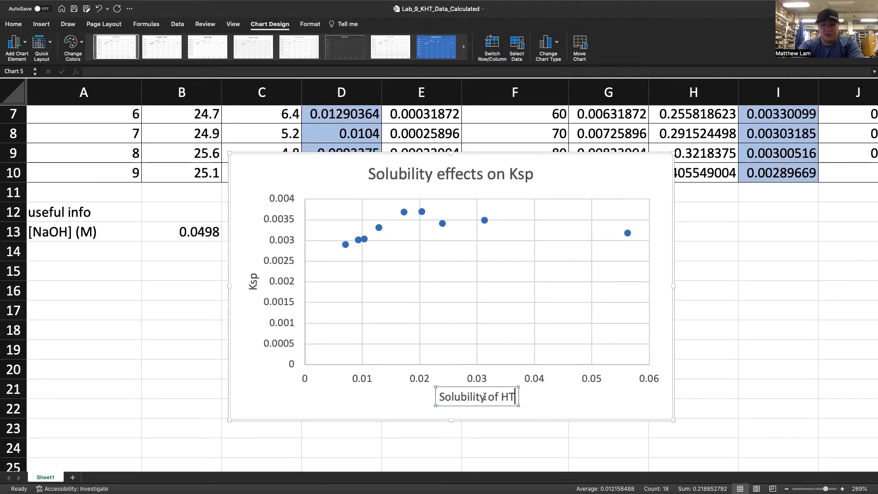
type("-")
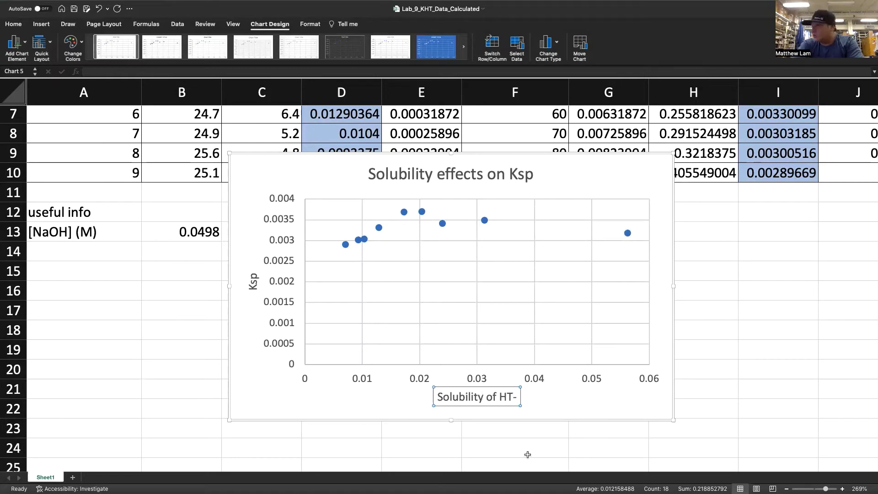
left_click_drag(512, 396, 517, 397)
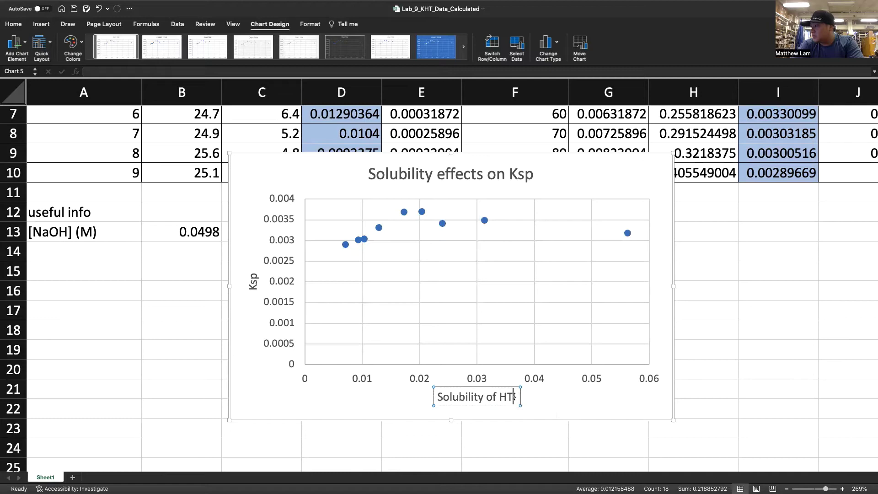
double_click(514, 397)
left_click(515, 397)
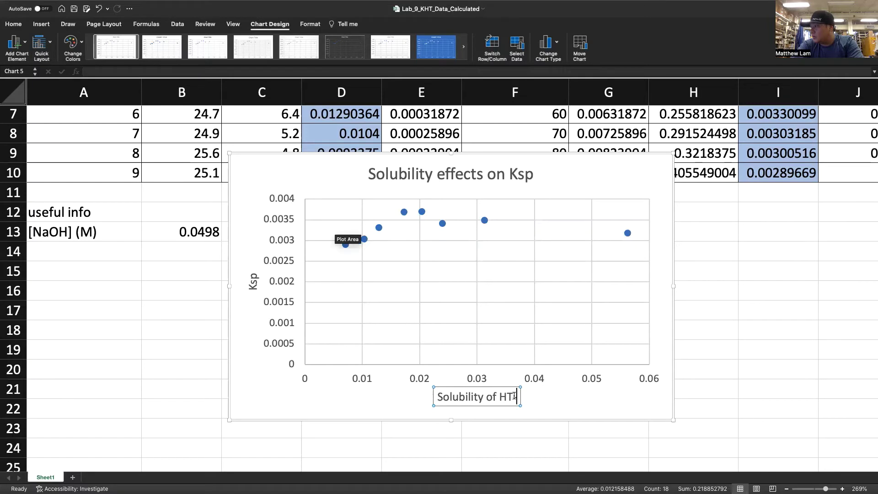
Make the minus sign after 'HT' superscript using the Font dialog
right_click(514, 397)
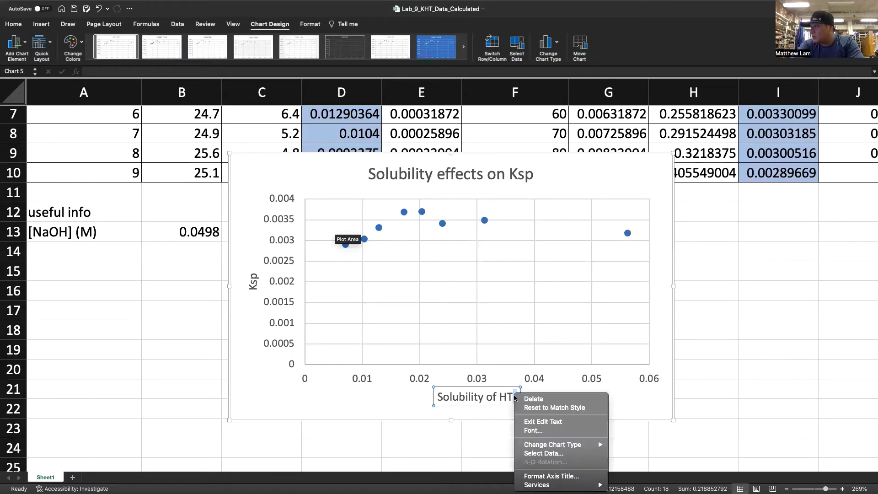
left_click(548, 476)
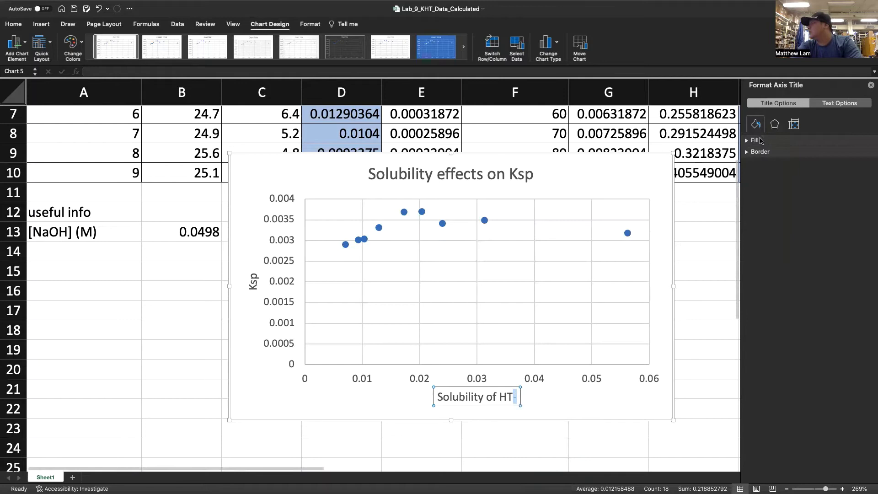
right_click(514, 398)
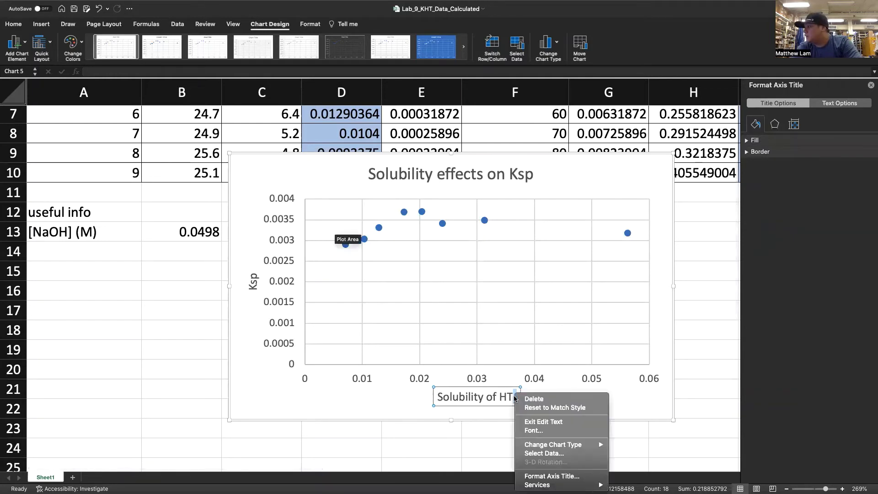
left_click(533, 430)
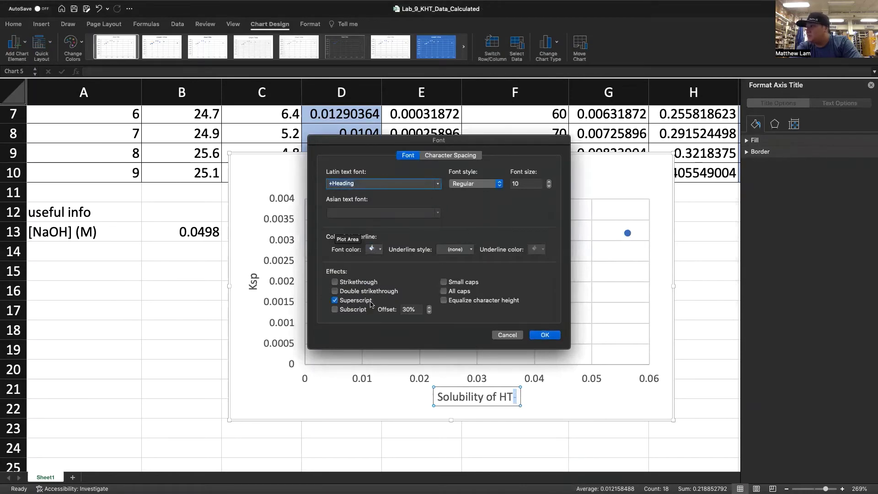
left_click(544, 334)
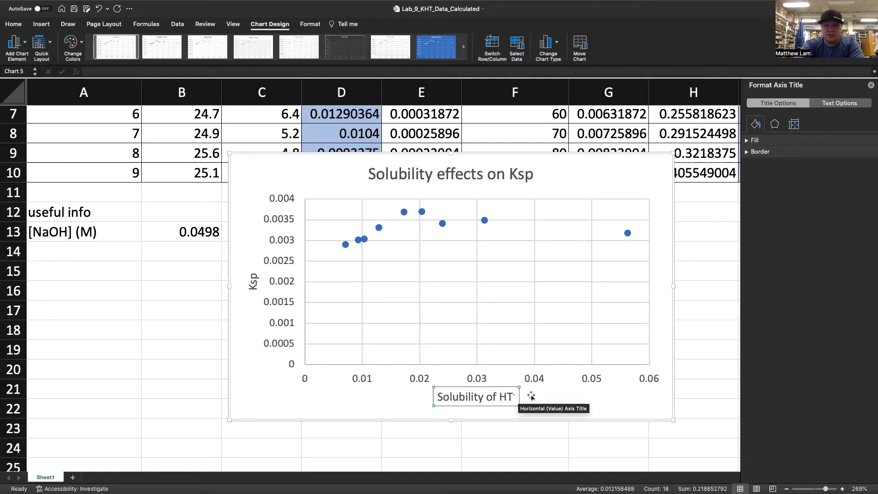
Append '(M)' to the horizontal axis title as normal, non-superscript text
type("(M)")
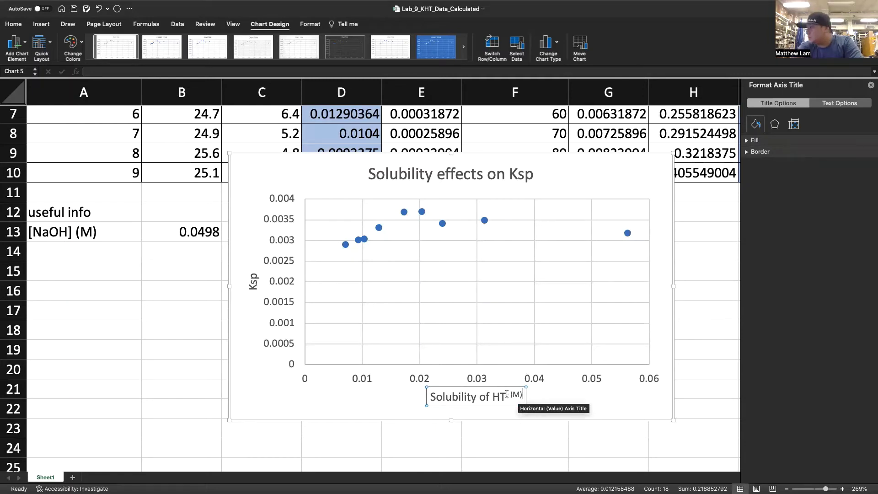
left_click_drag(511, 395, 522, 396)
right_click(515, 397)
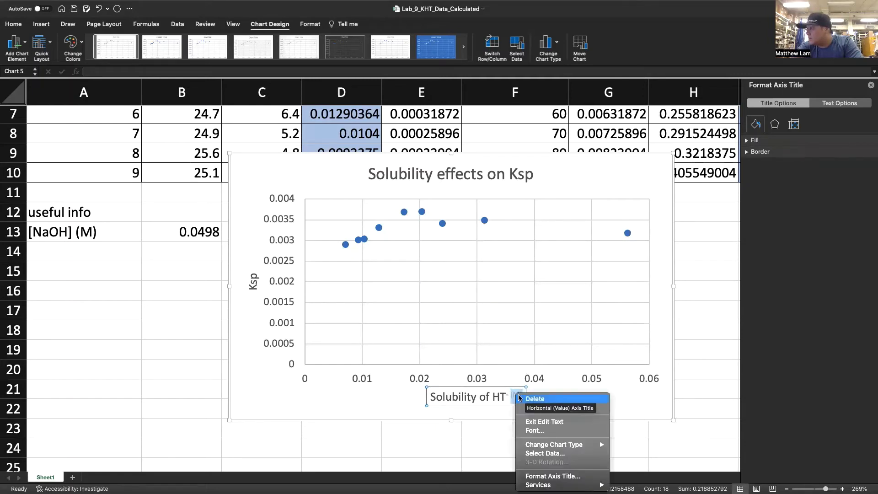
left_click(535, 431)
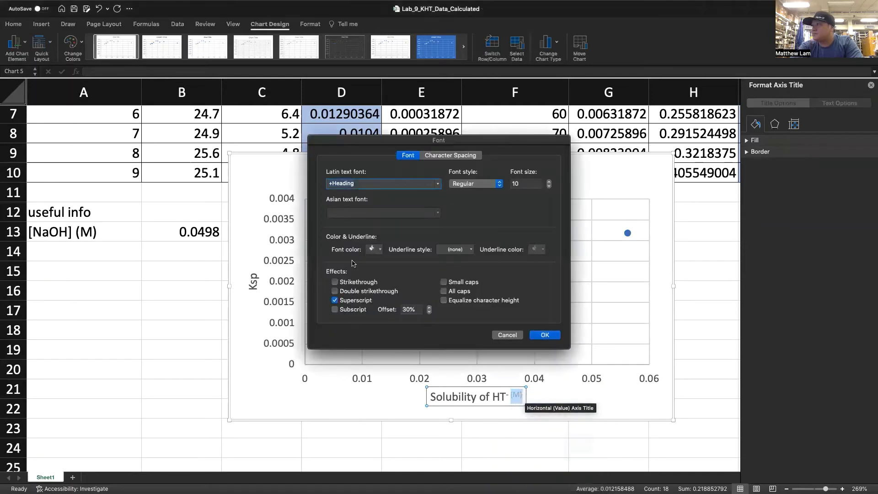
left_click(551, 336)
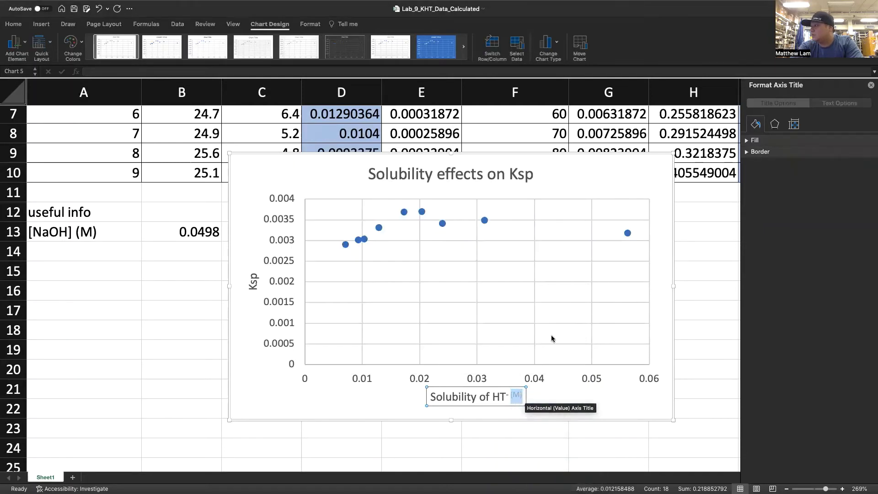
Close the Format Axis Title pane and select the scatter data series
left_click(871, 85)
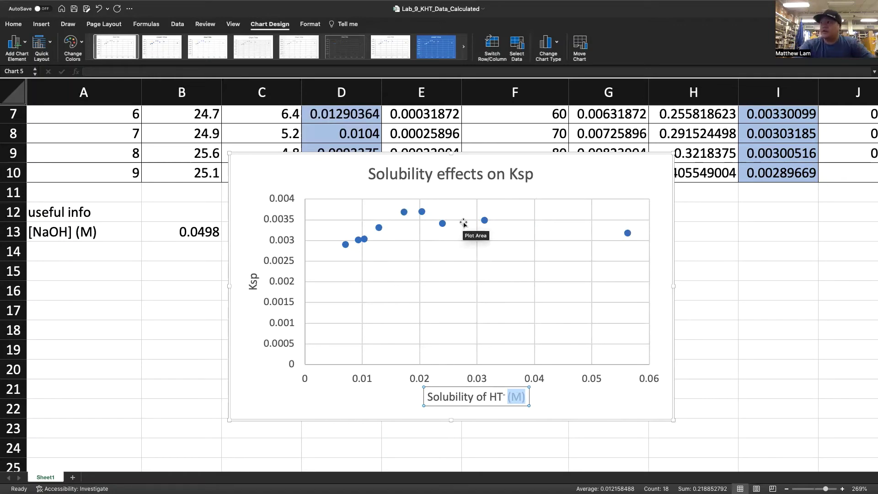
left_click(423, 212)
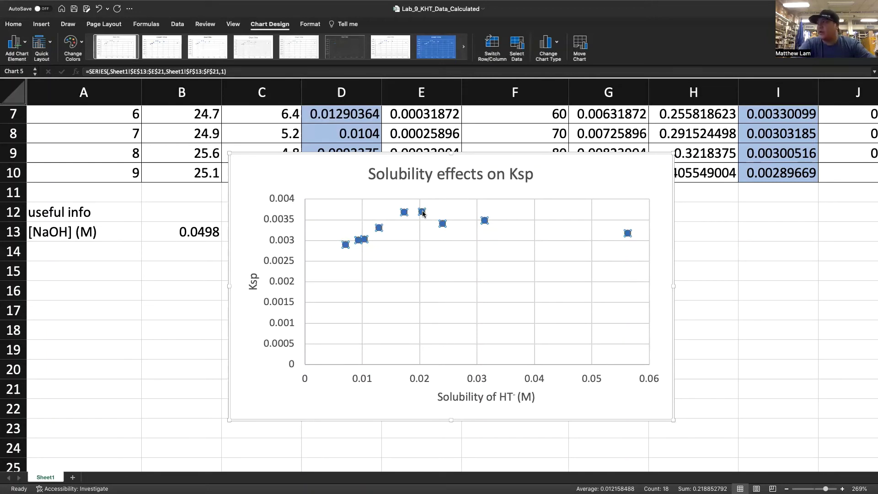
Add a linear trendline to the series, displaying its equation and R² value on the chart
right_click(422, 213)
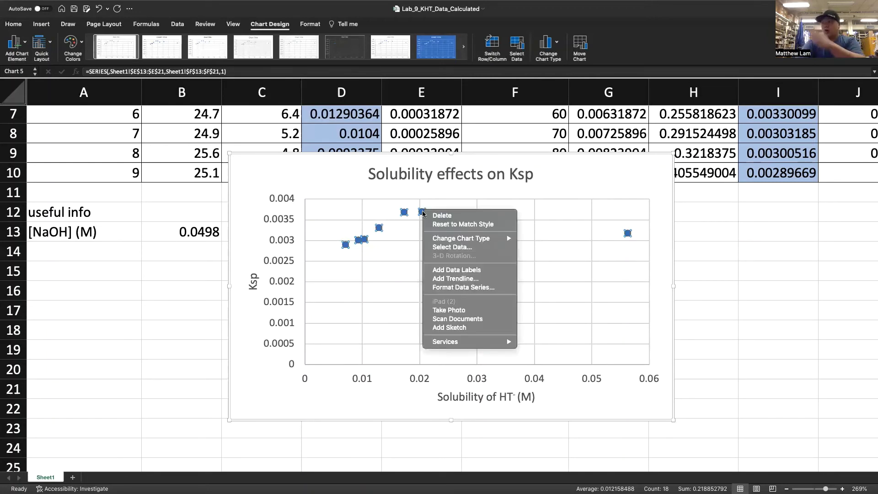
left_click(482, 279)
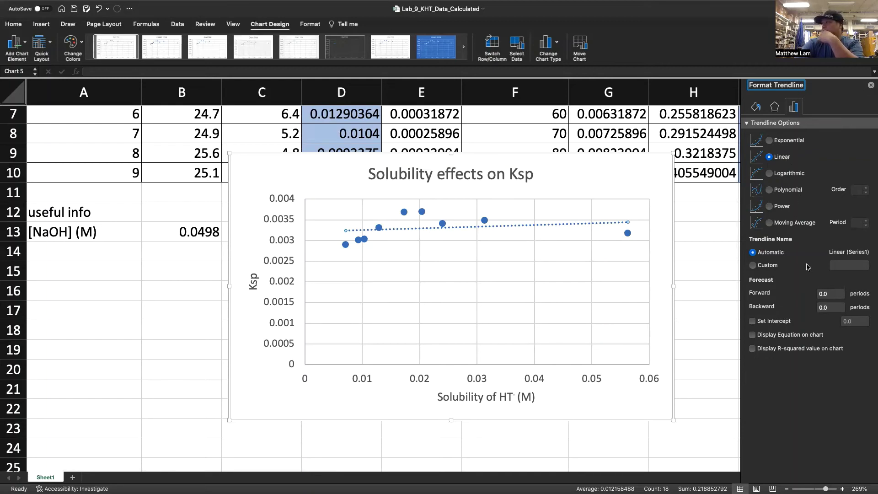
left_click(799, 335)
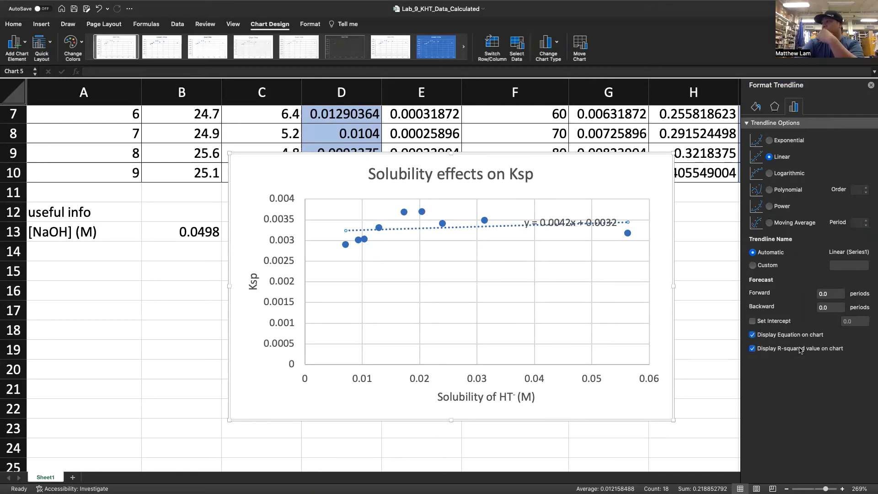
left_click(795, 347)
Drag the equation and R² label below the trendline, then click inside its text
left_click(576, 216)
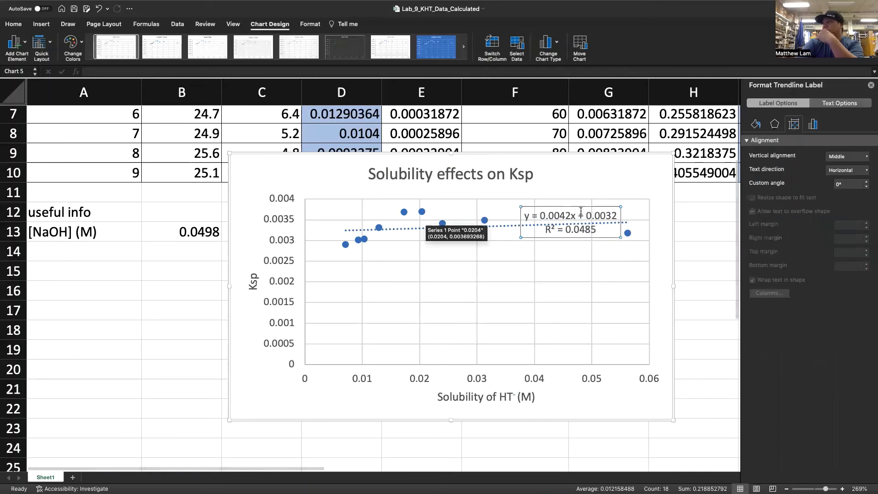
left_click_drag(573, 208, 527, 237)
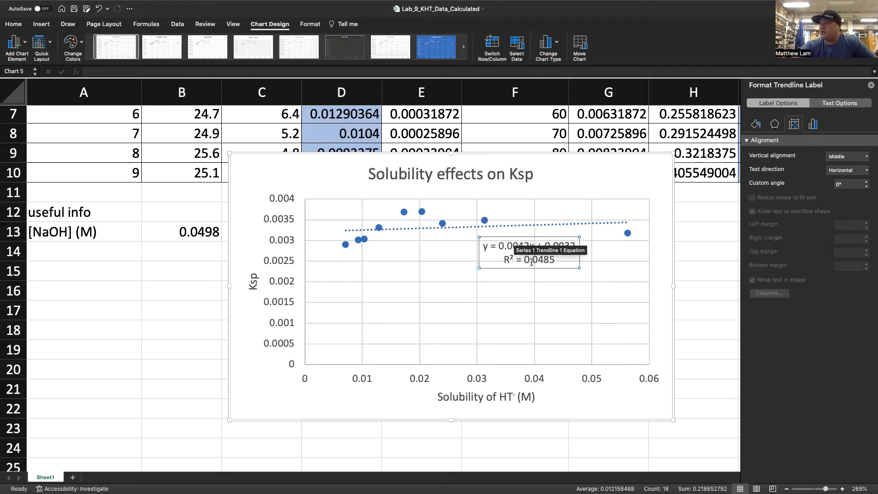
left_click(489, 255)
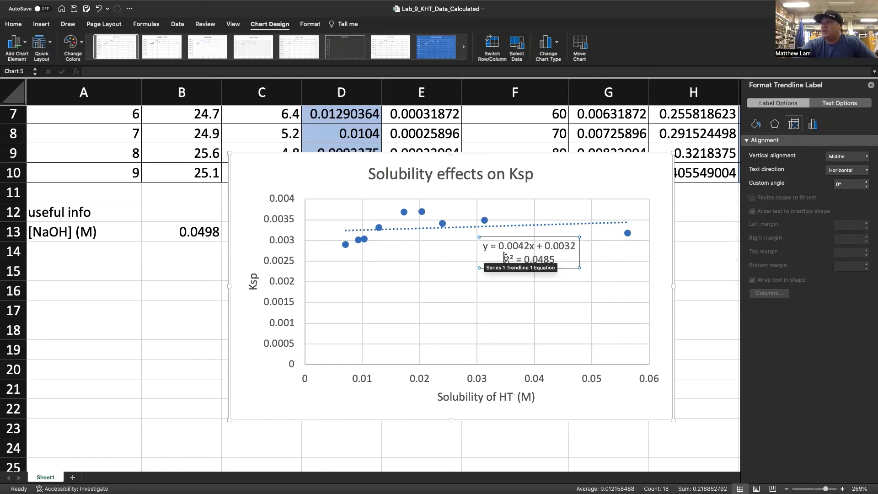
left_click(570, 265, "shift")
left_click(567, 261)
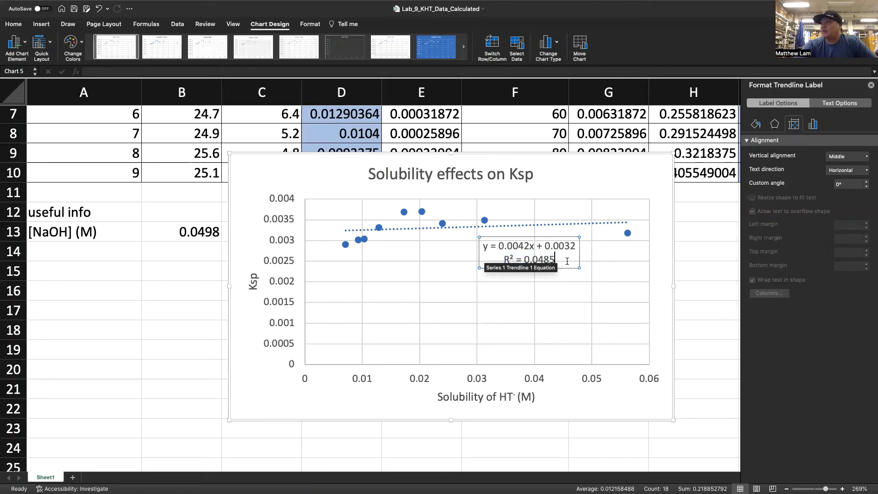